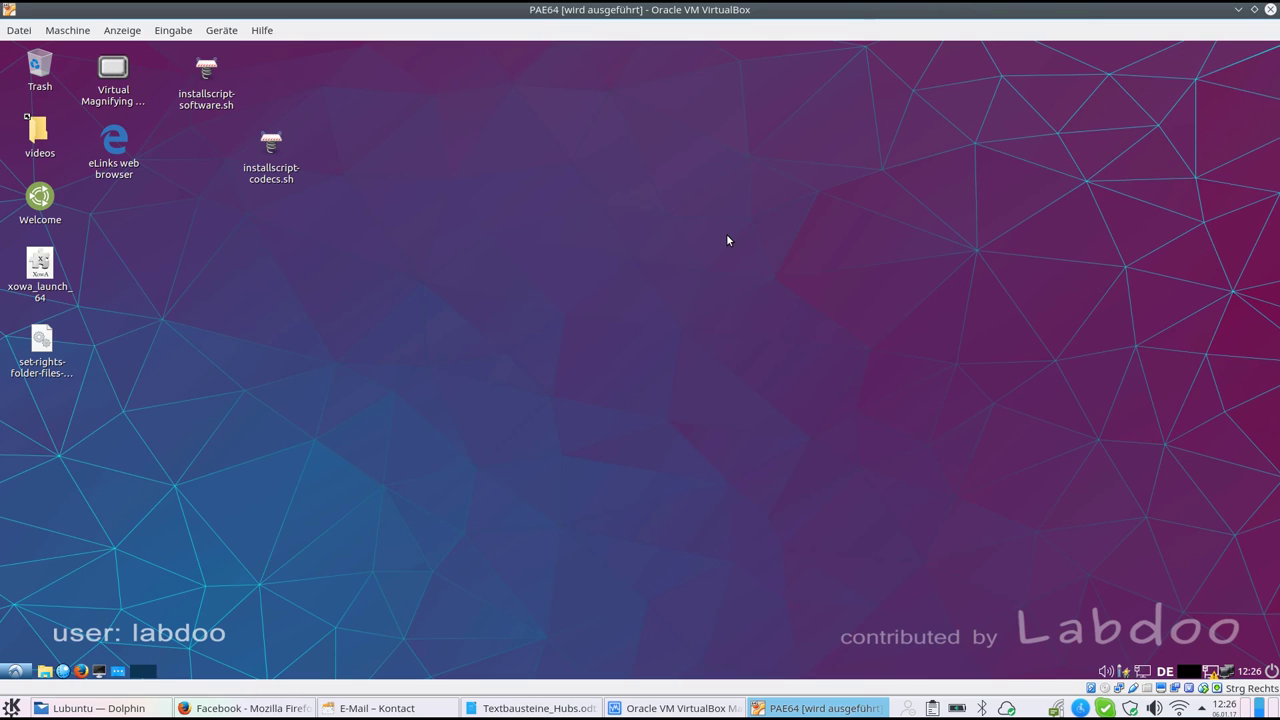
Step: Open the main menu and expand the Preferences submenu of settings tools
click(18, 672)
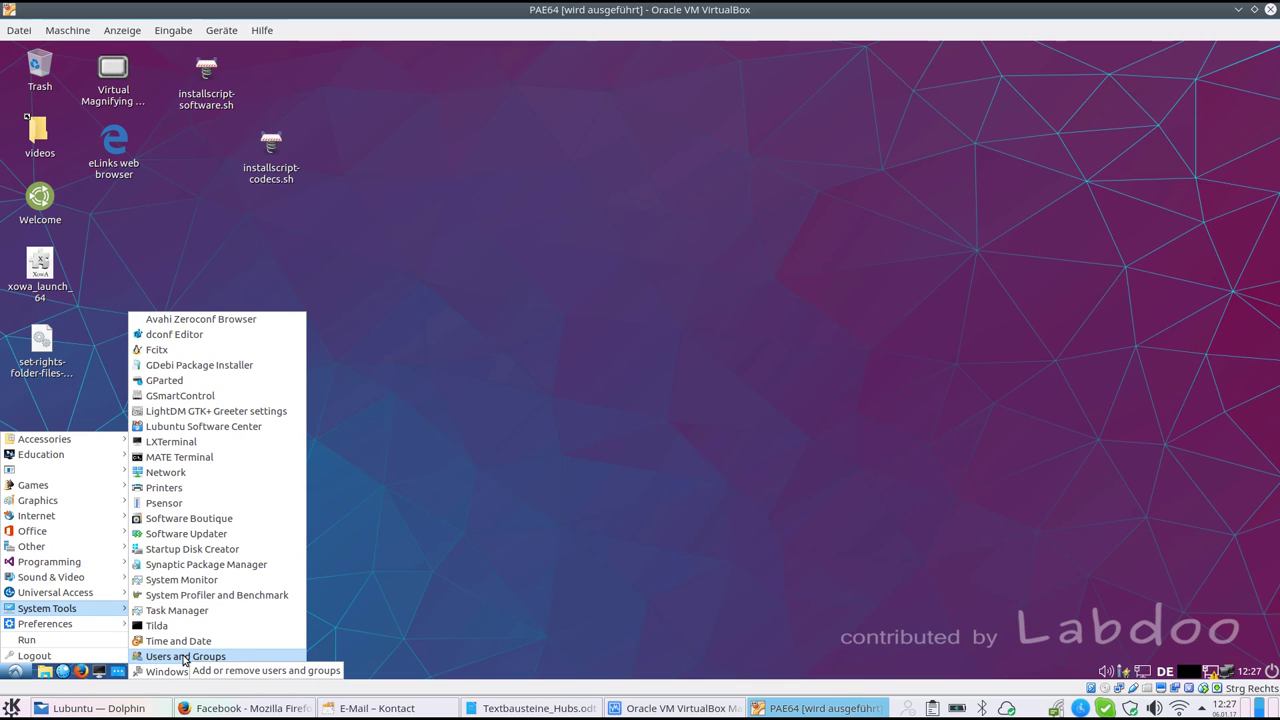
mouse_move(45, 623)
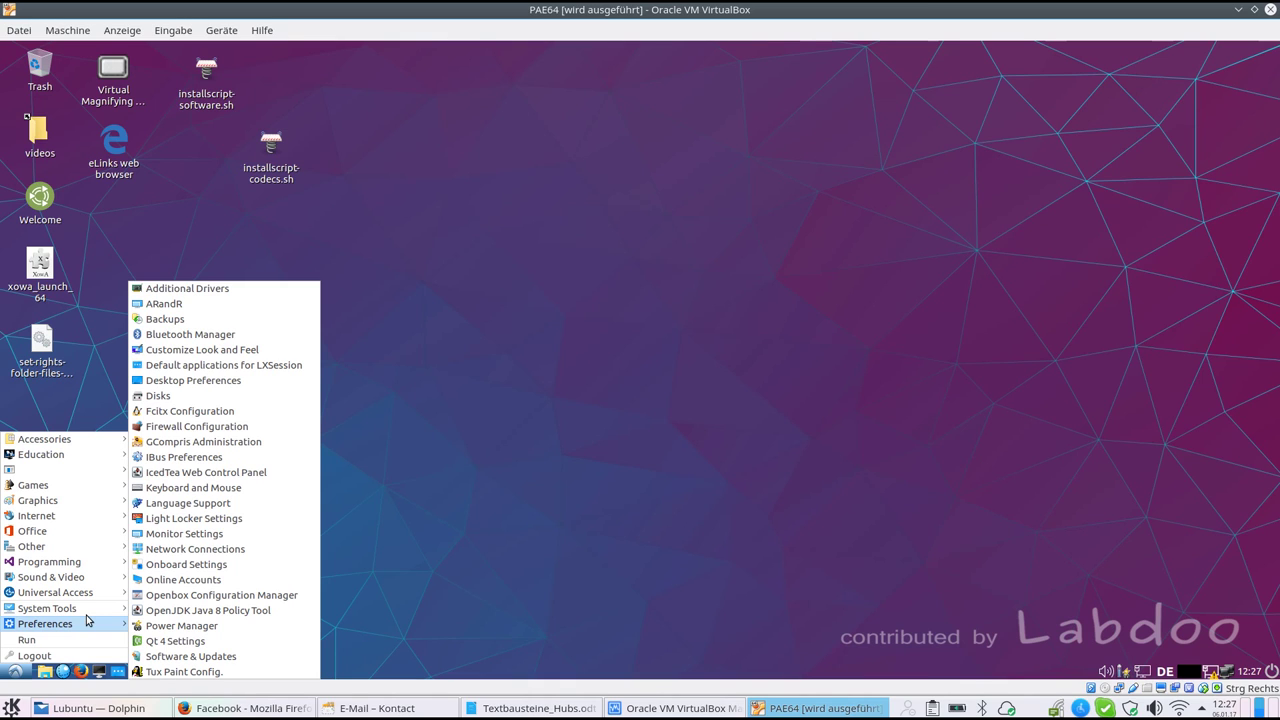
Step: Launch ARandR, check the VGA-1 resolution options without changing them, then close it
click(221, 304)
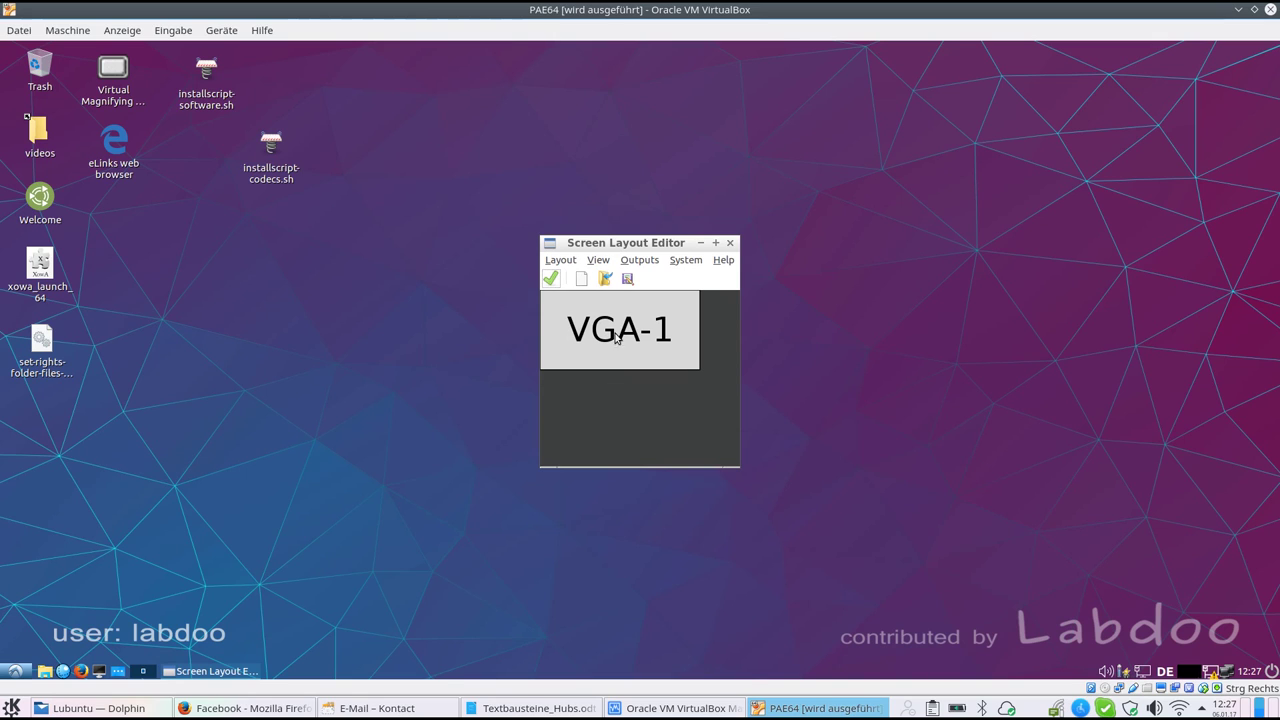
click(632, 260)
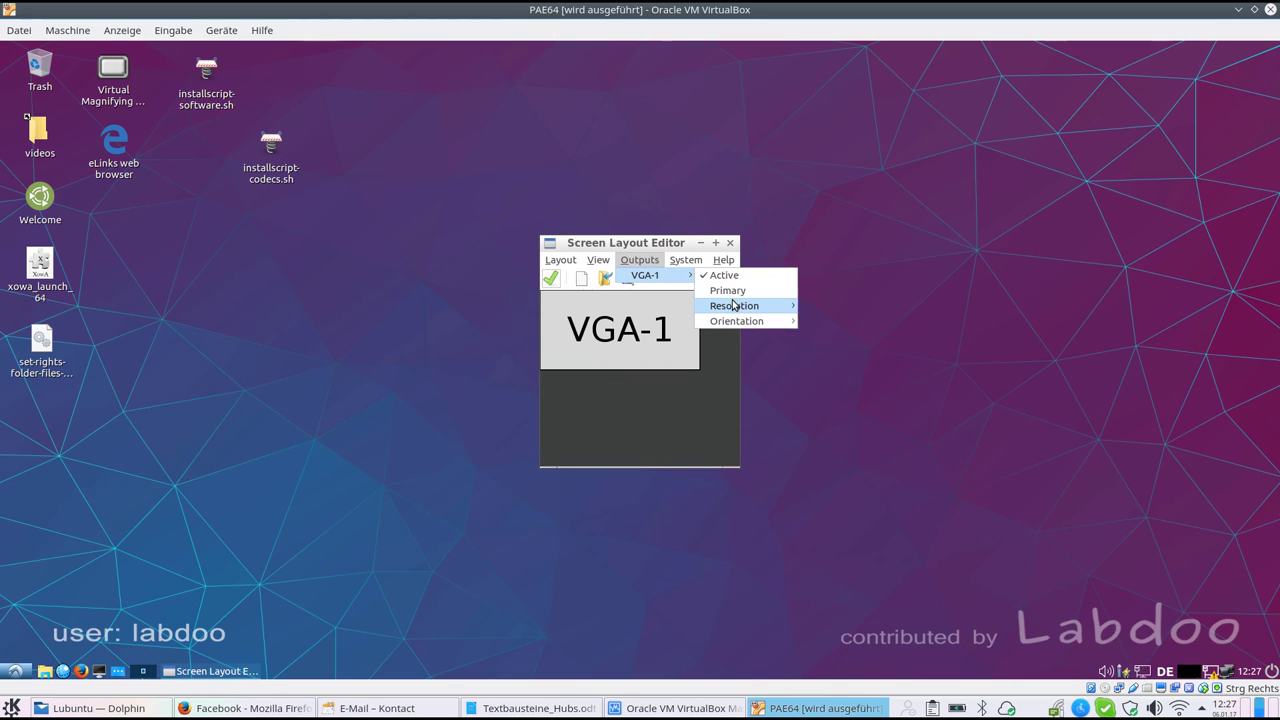
mouse_move(734, 305)
click(742, 387)
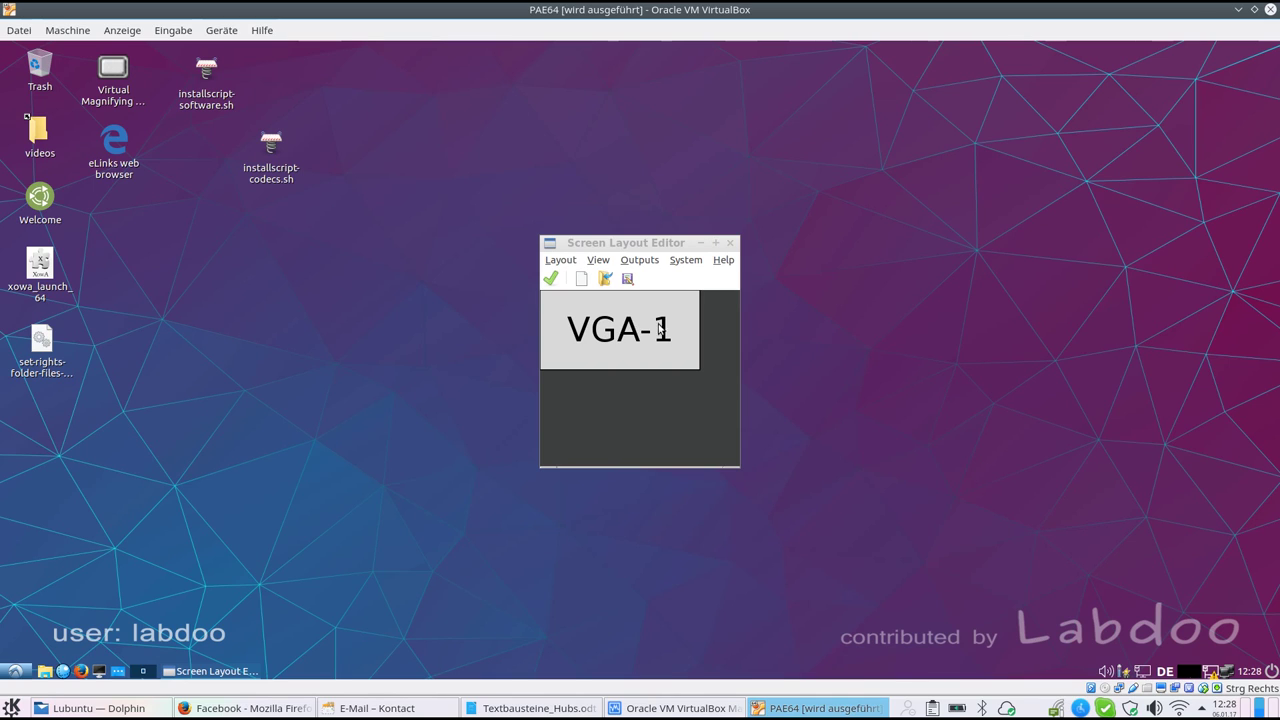
click(731, 243)
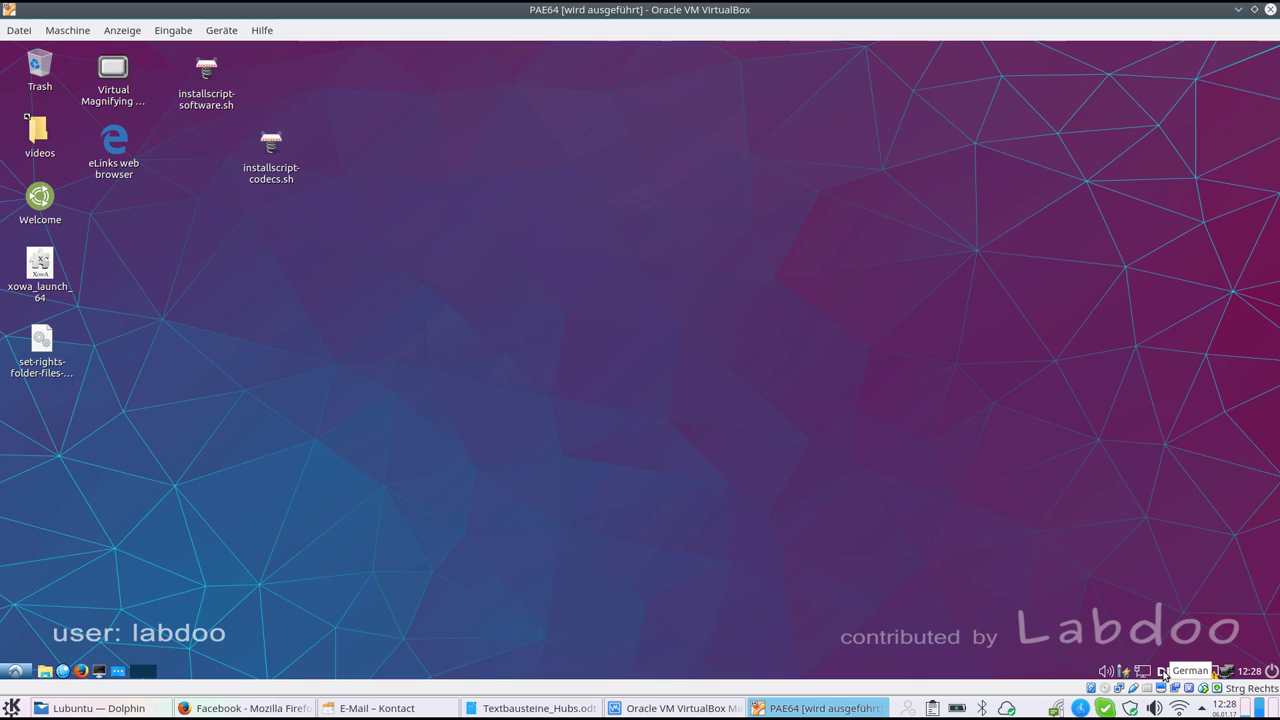
Step: Switch the tray keyboard layout indicator from DE to US
click(1164, 674)
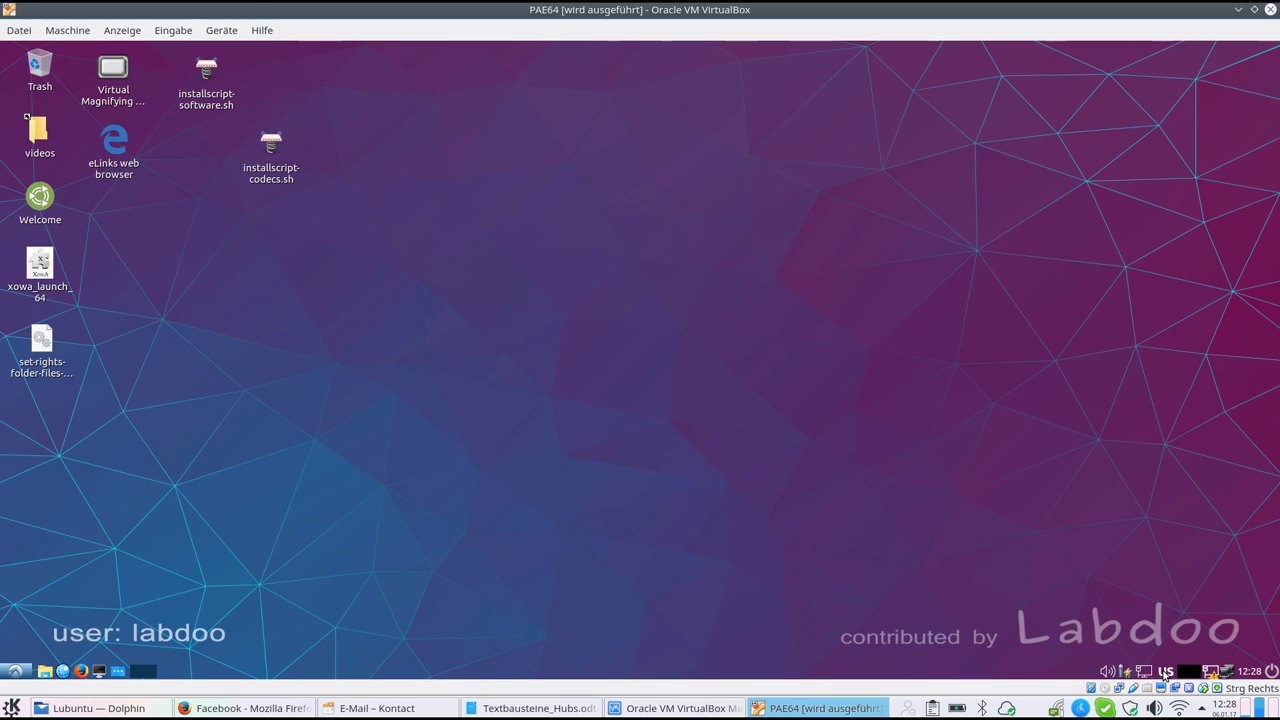
right_click(1165, 674)
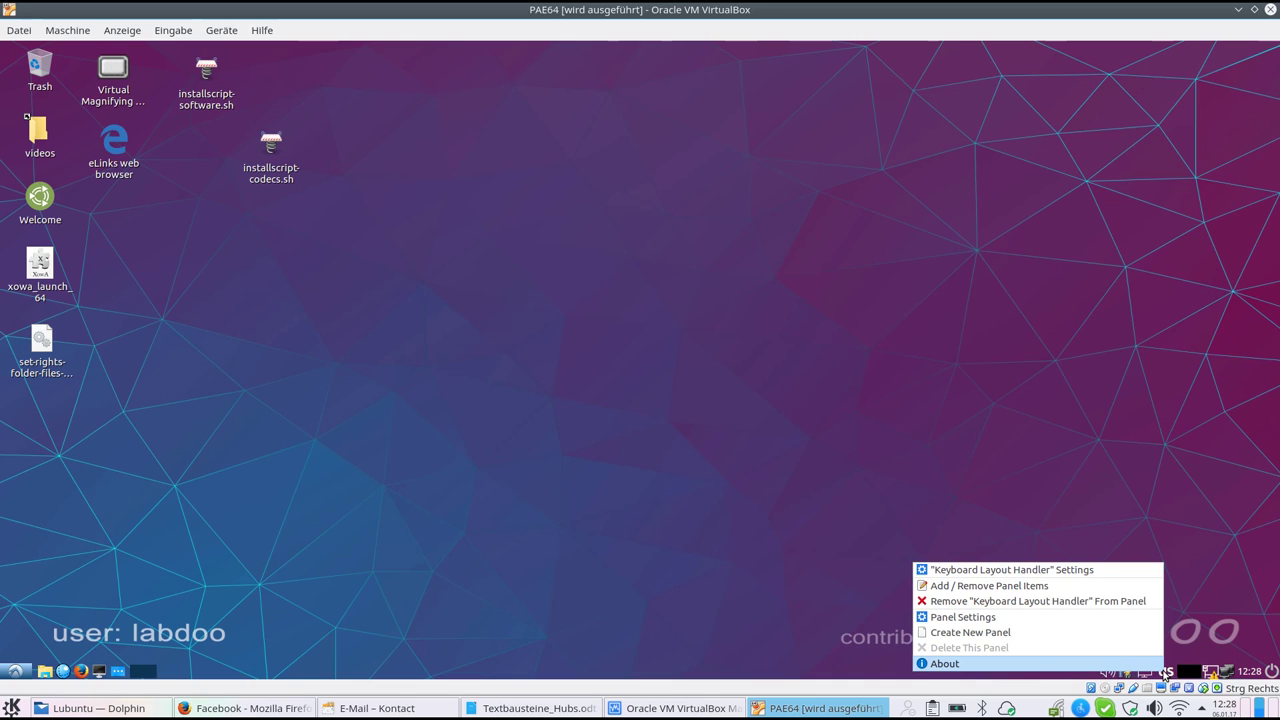
click(1008, 570)
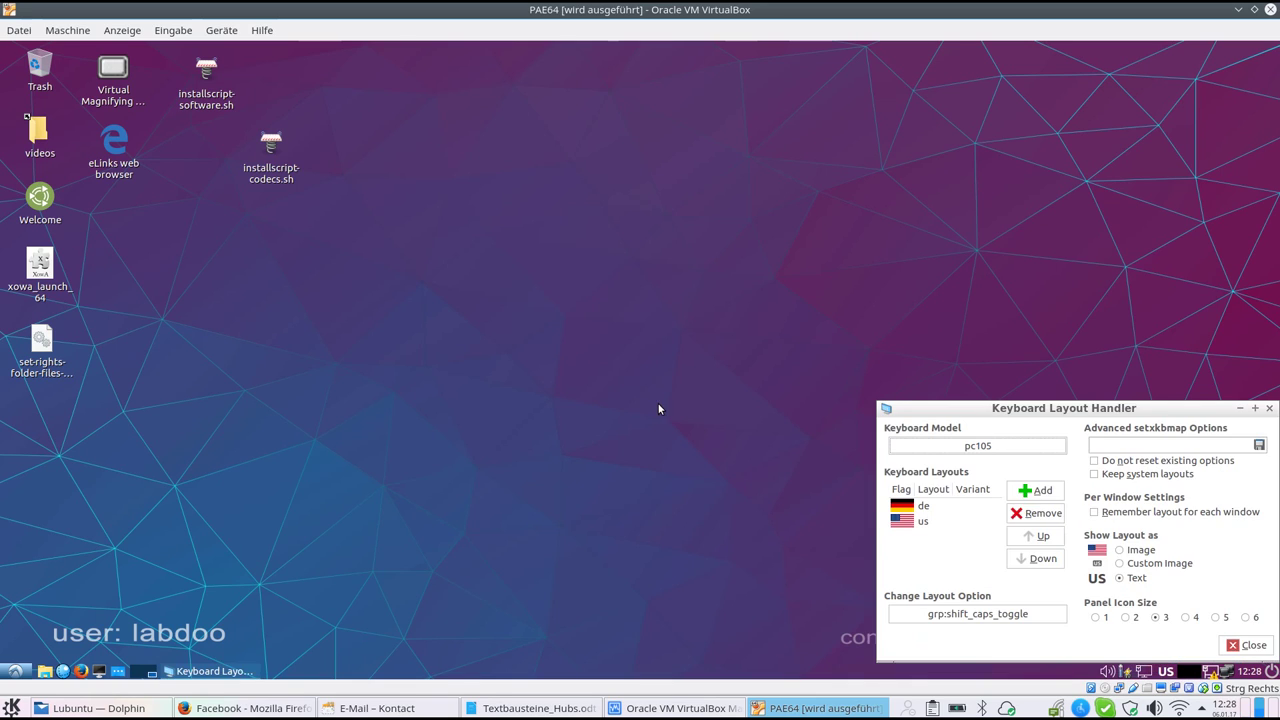
click(1032, 494)
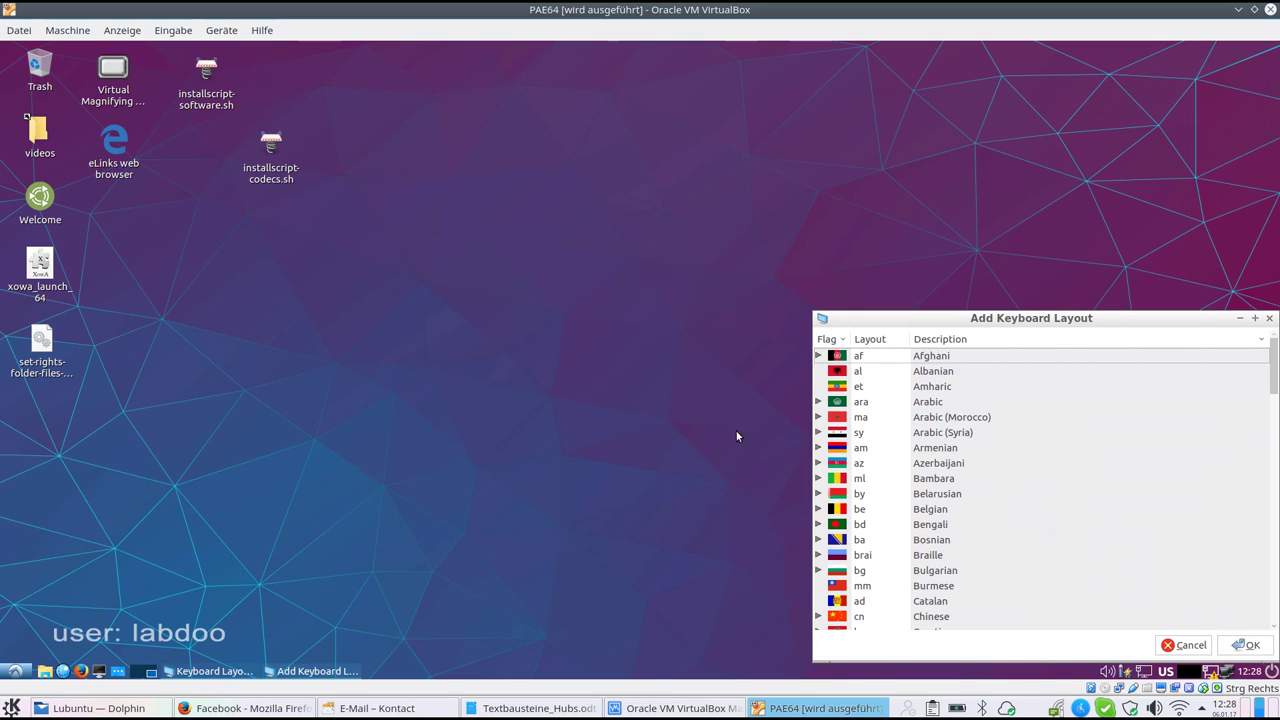
click(818, 417)
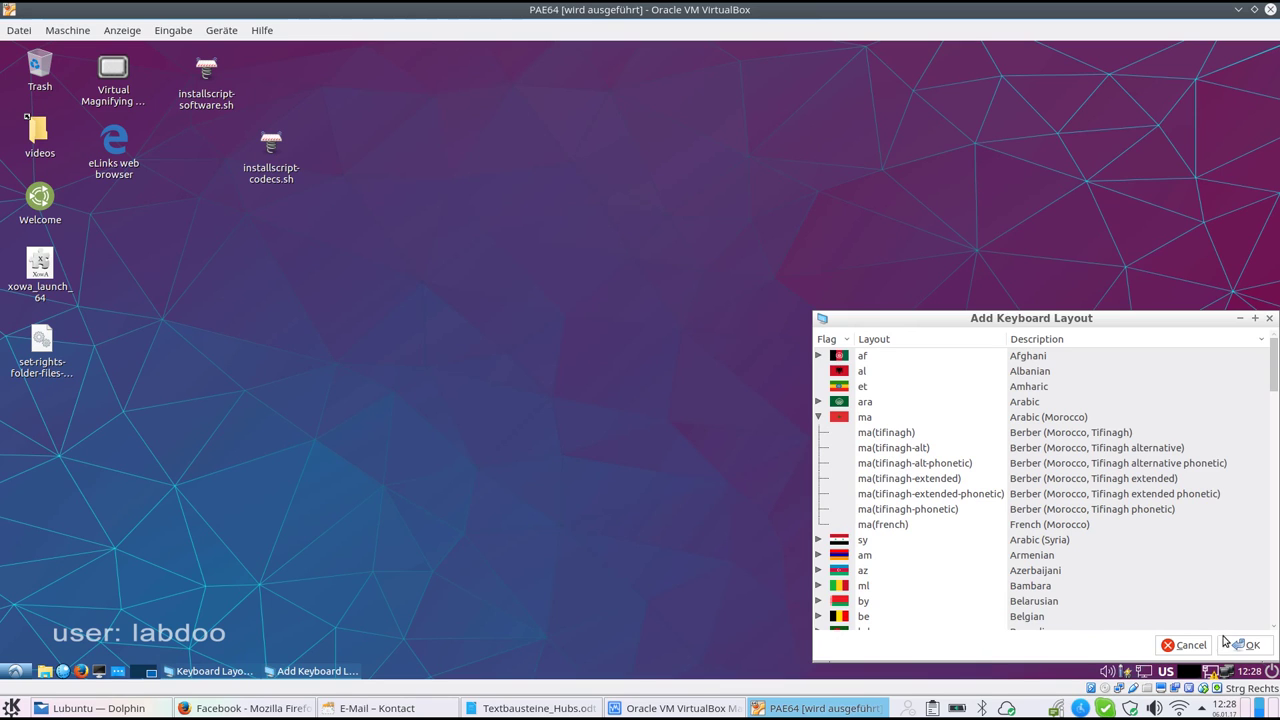
click(1199, 646)
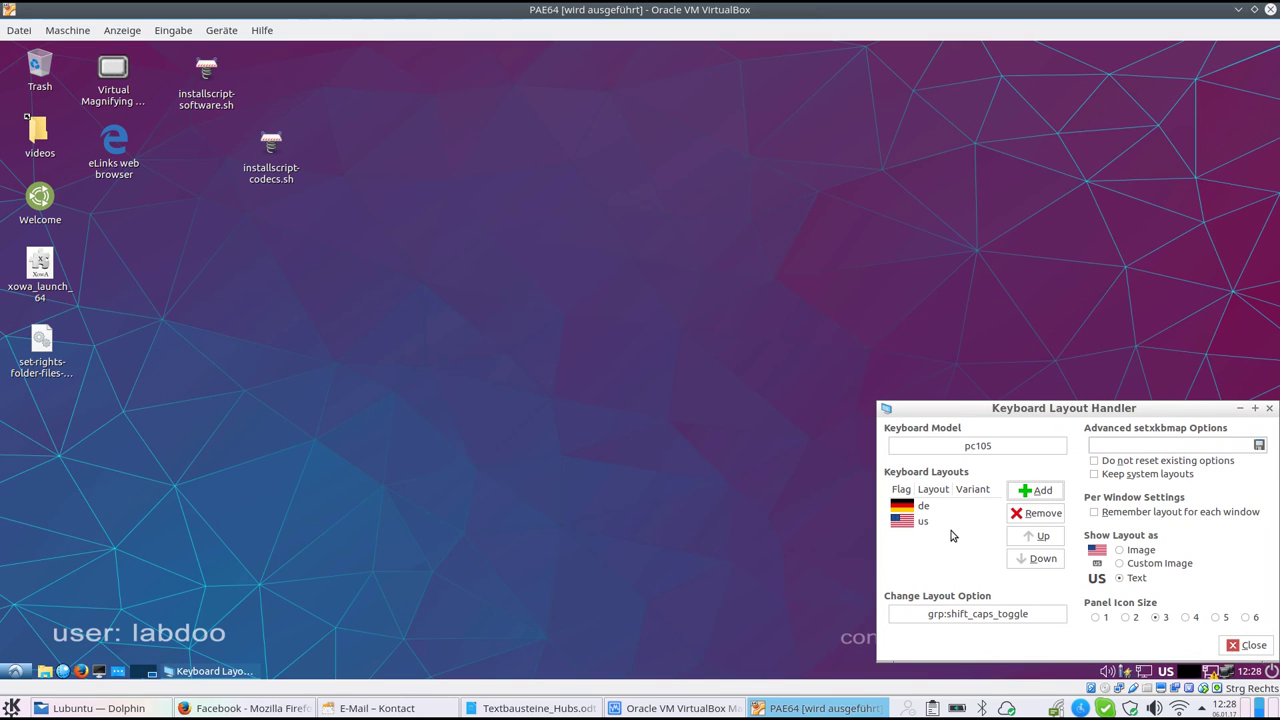
click(1247, 647)
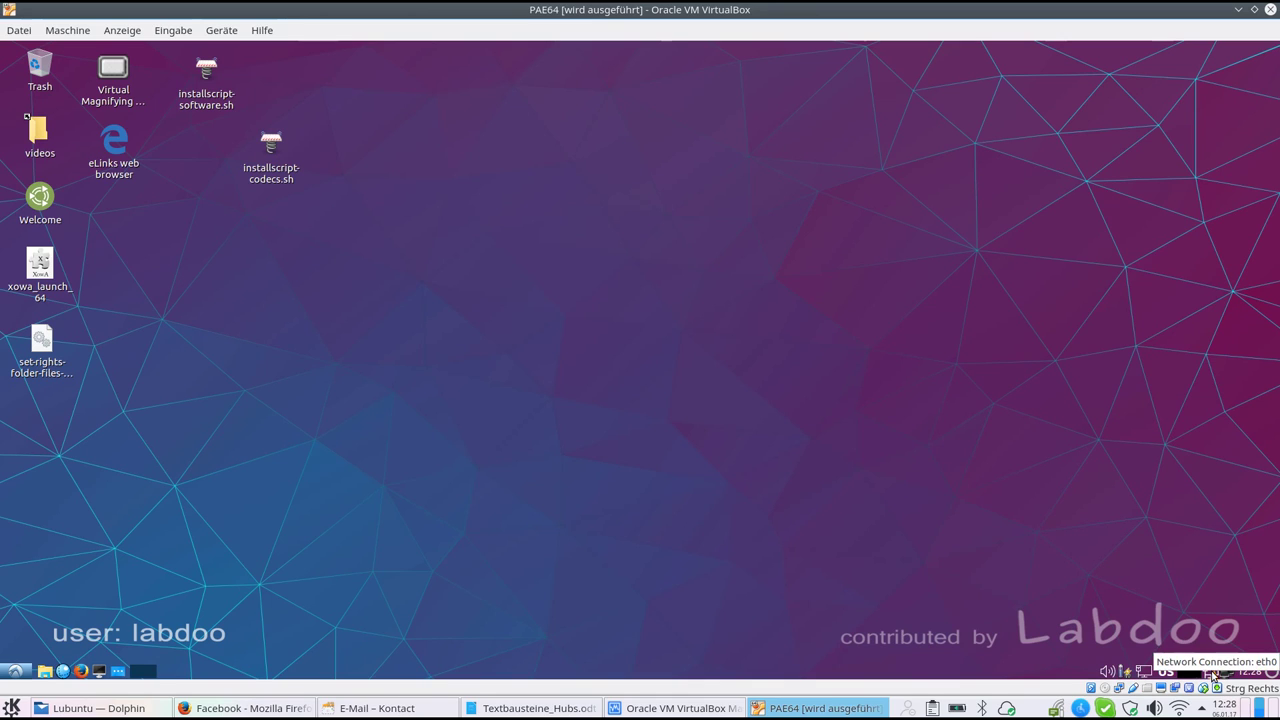
Step: Open and cancel the Run prompt, then bring up the Lubuntu 16.04 logout dialog
click(15, 671)
click(28, 641)
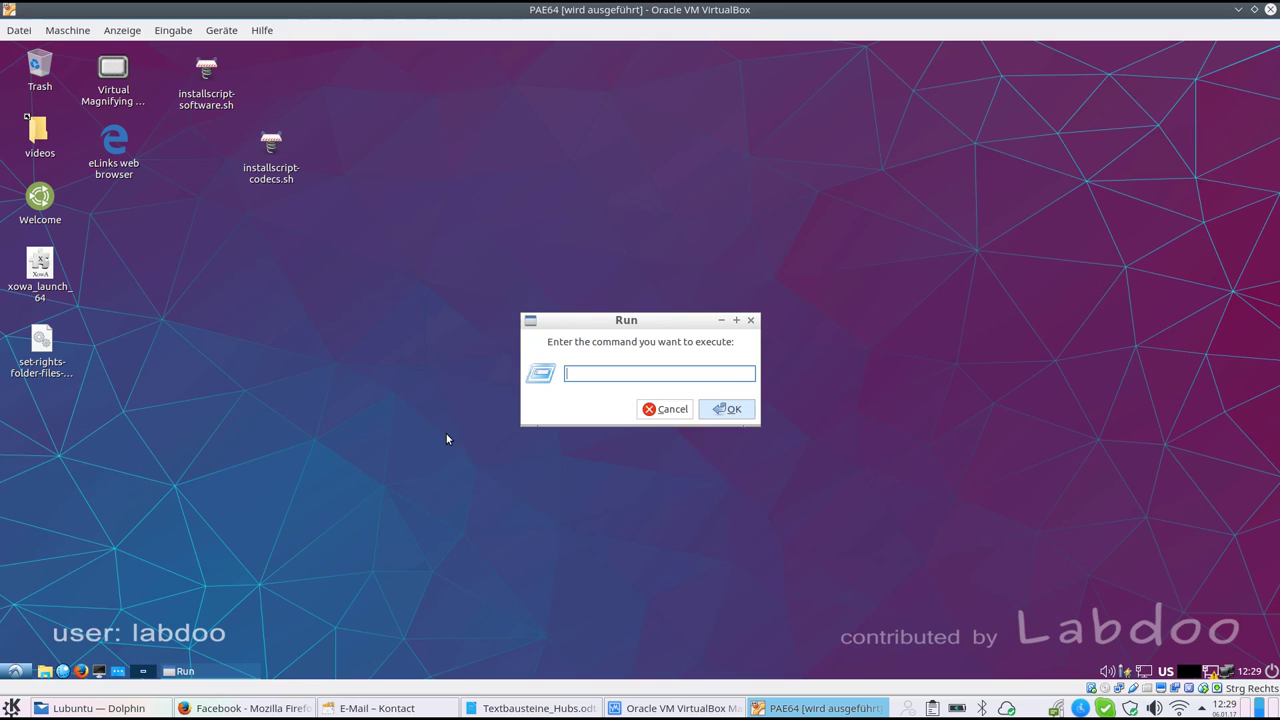
click(664, 409)
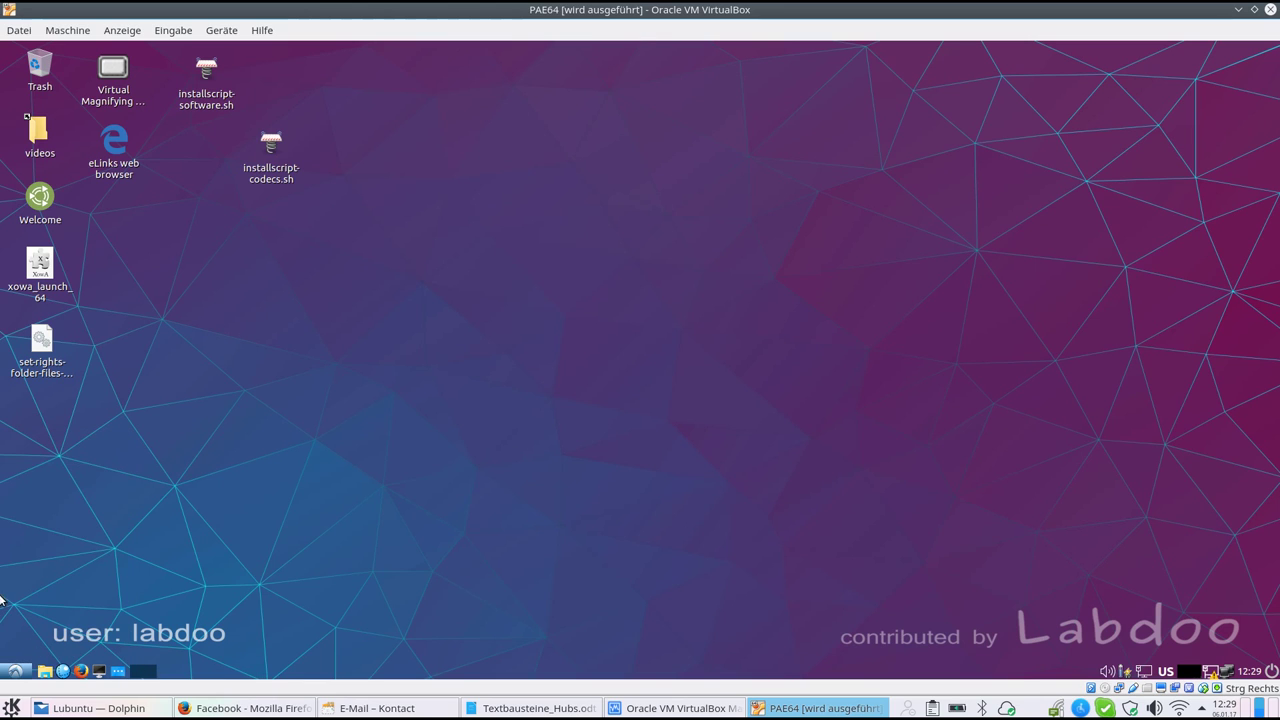
click(15, 671)
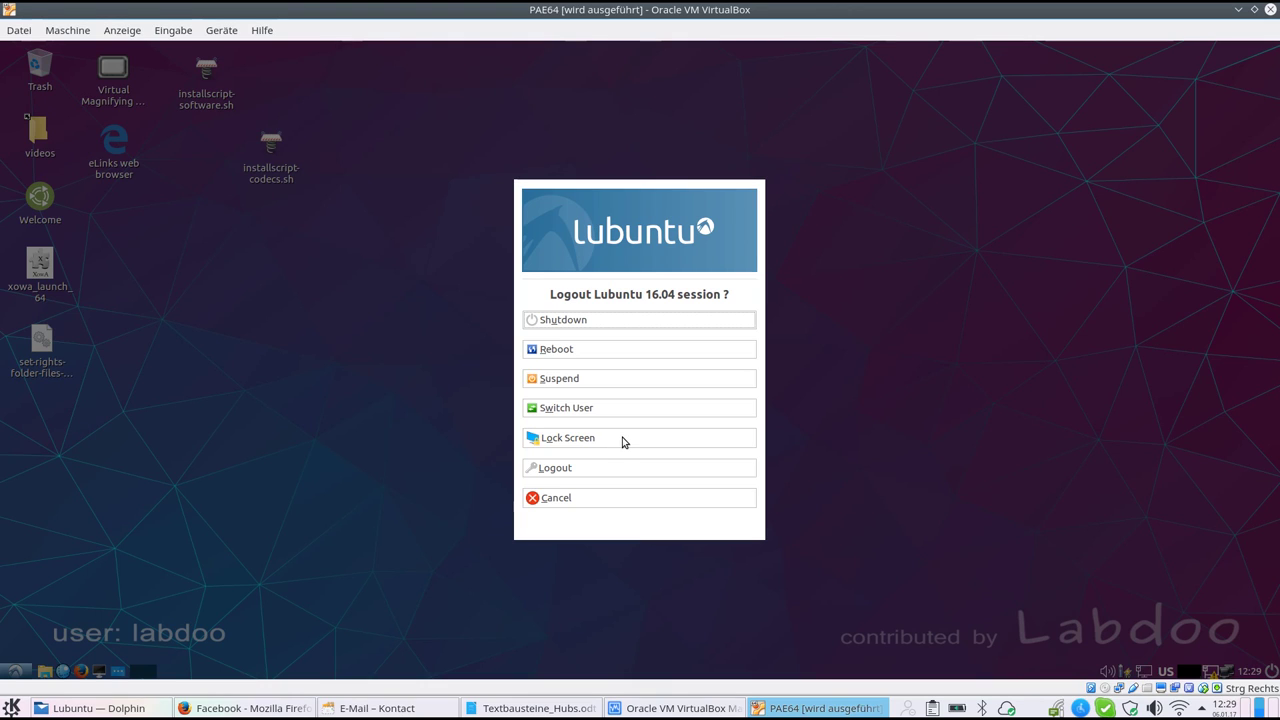
Step: Cancel the logout and launch hardinfo from the Run prompt
click(590, 497)
click(17, 668)
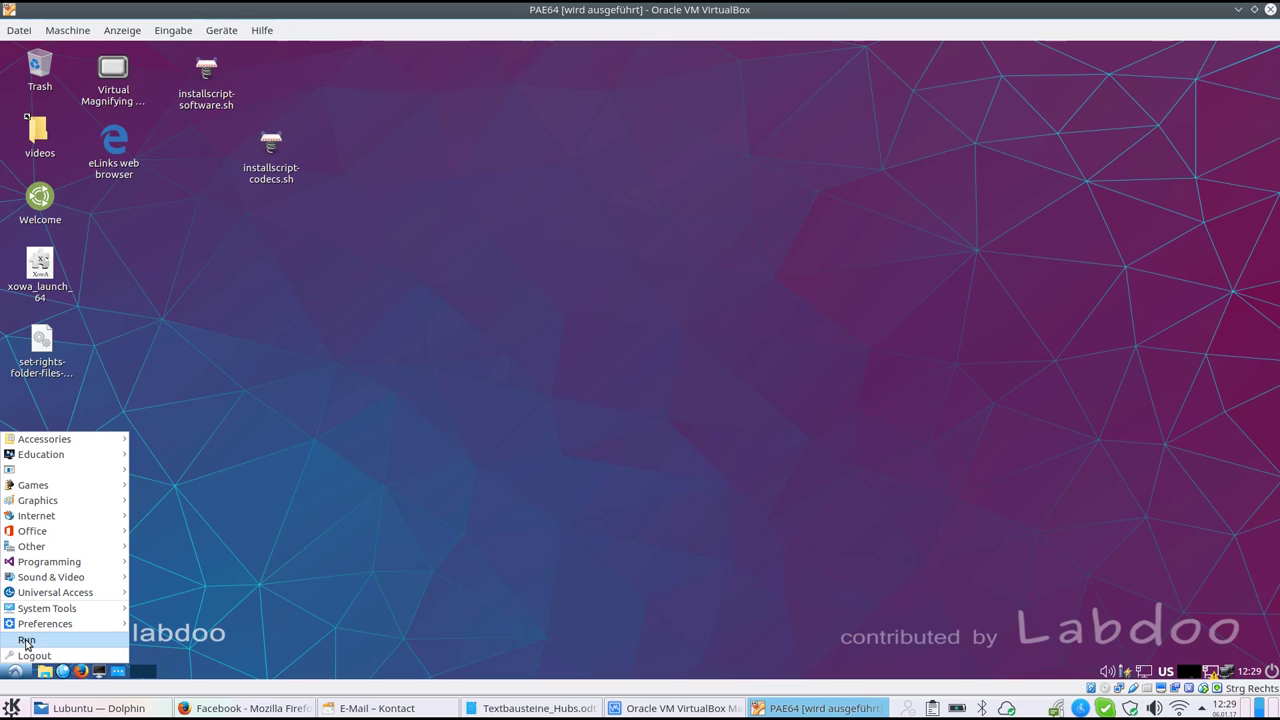
click(26, 641)
text(hardinfo)
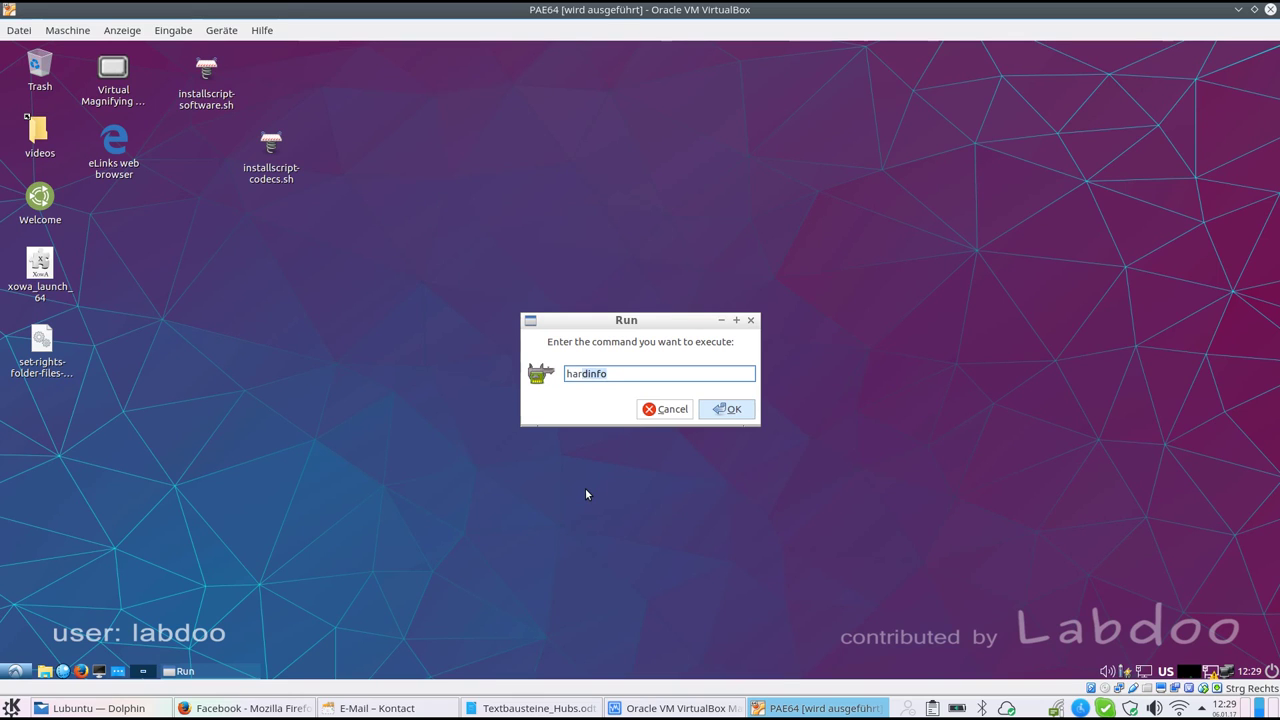
key(Return)
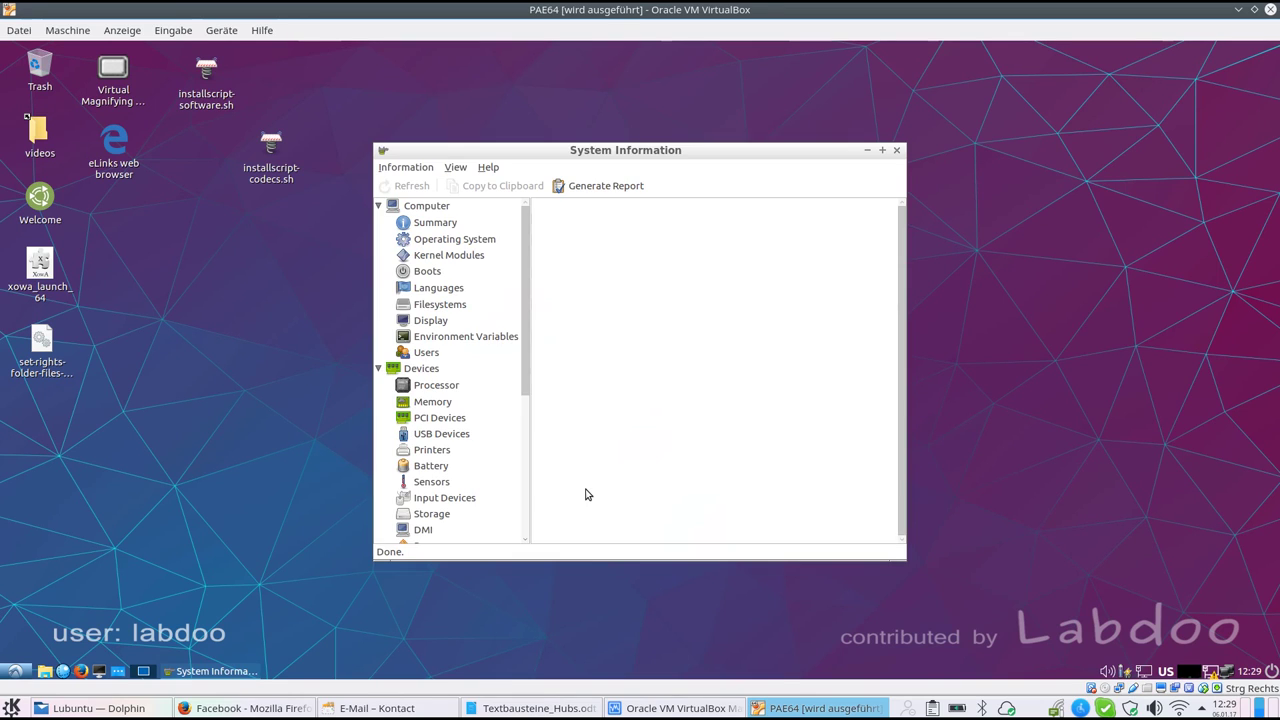
Step: Review HardInfo's computer Summary in an enlarged window, then close it
click(438, 224)
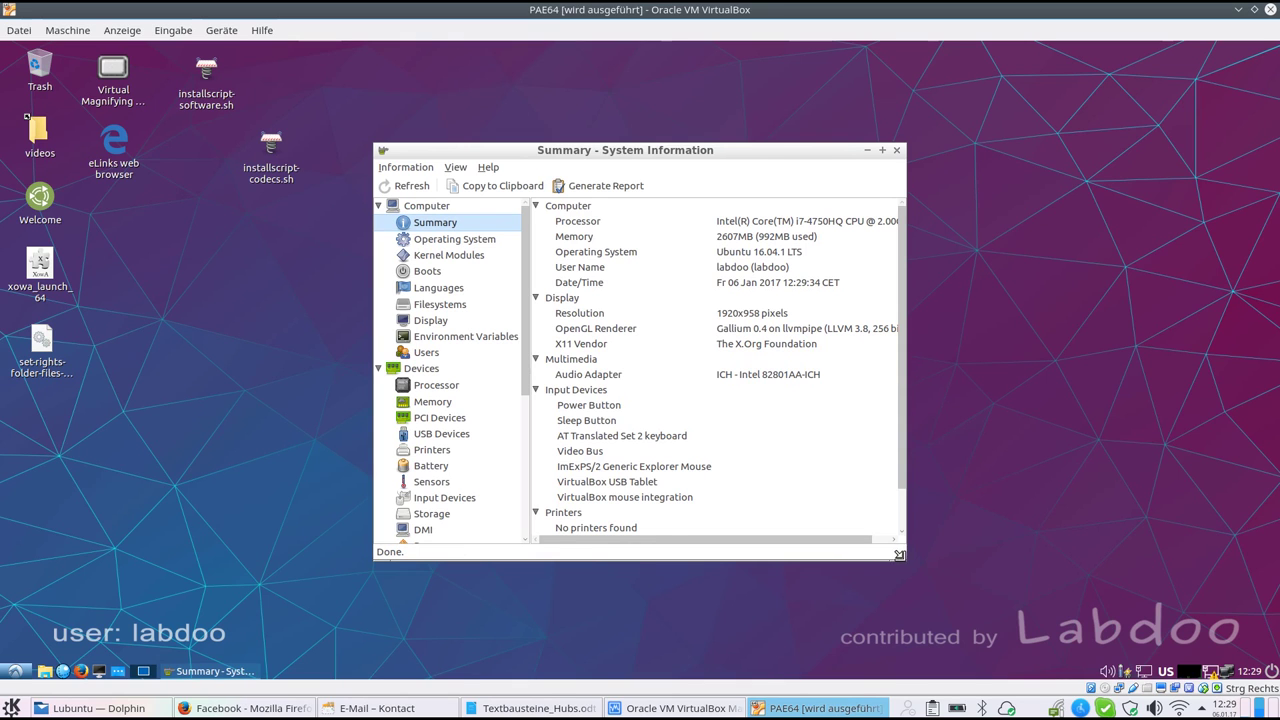
drag(906, 562, 1065, 591)
scroll(455, 430, down, 2)
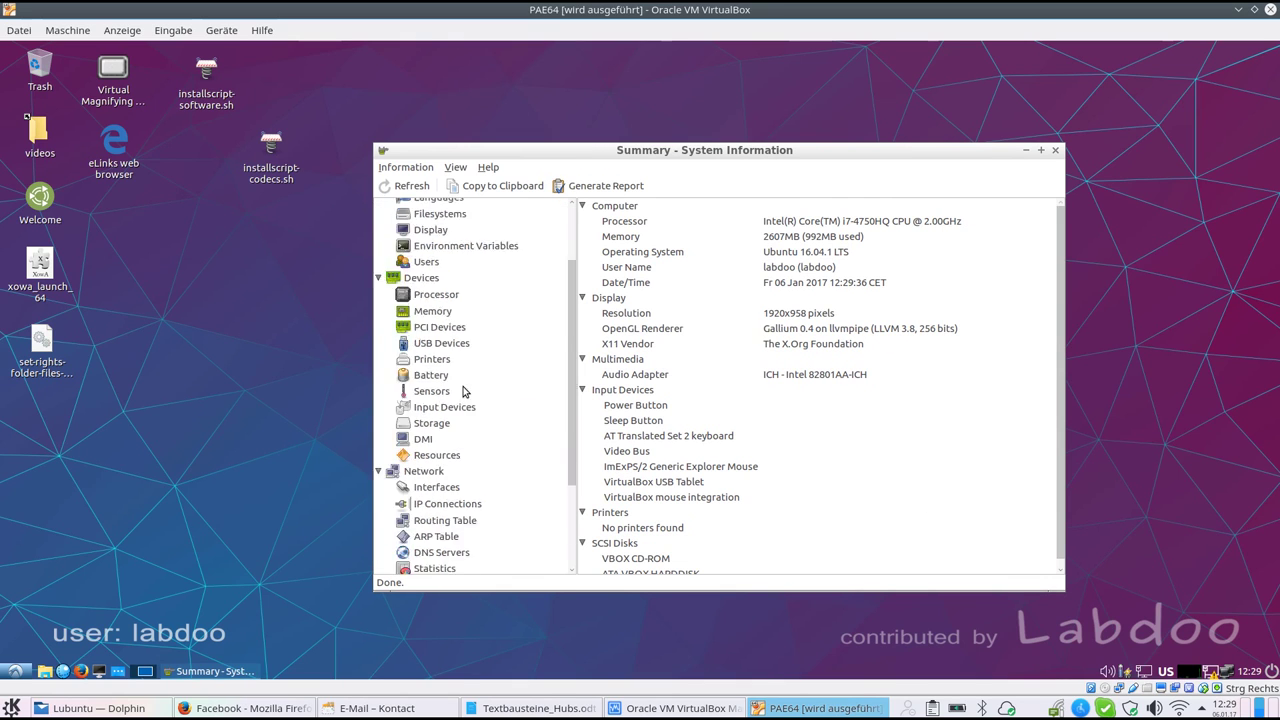
scroll(466, 424, down, 3)
scroll(463, 432, up, 5)
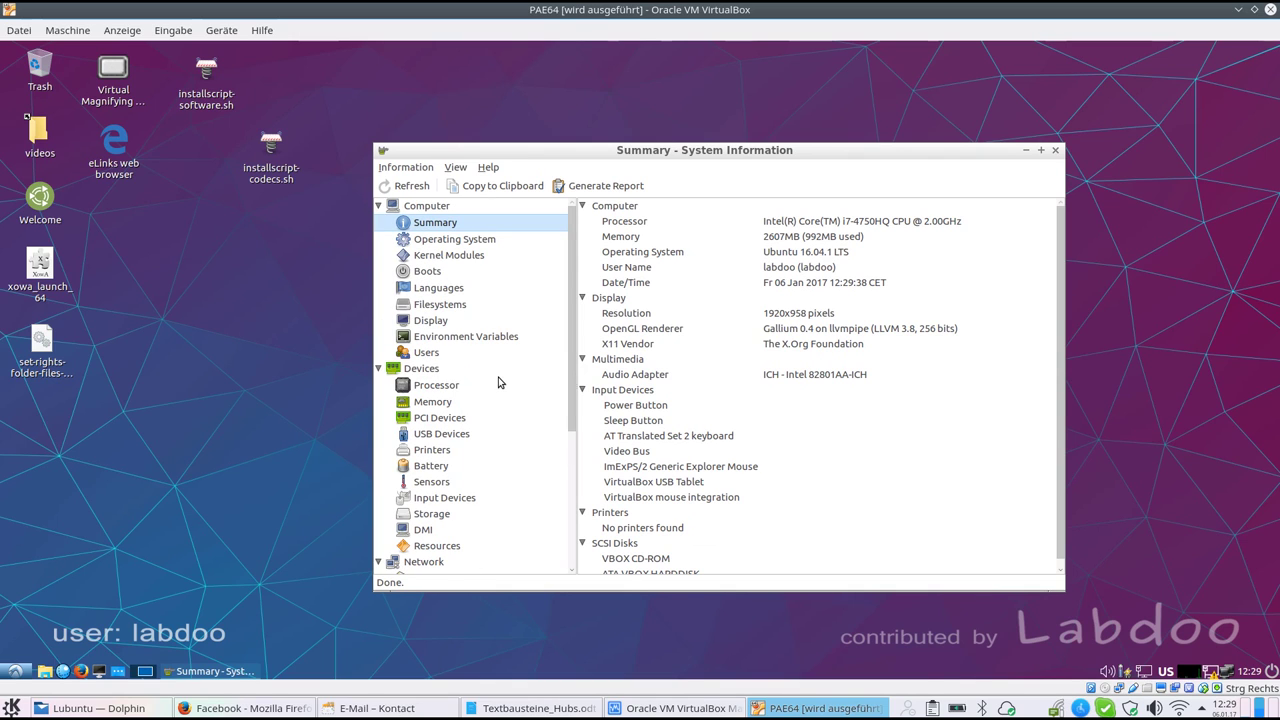
click(1055, 150)
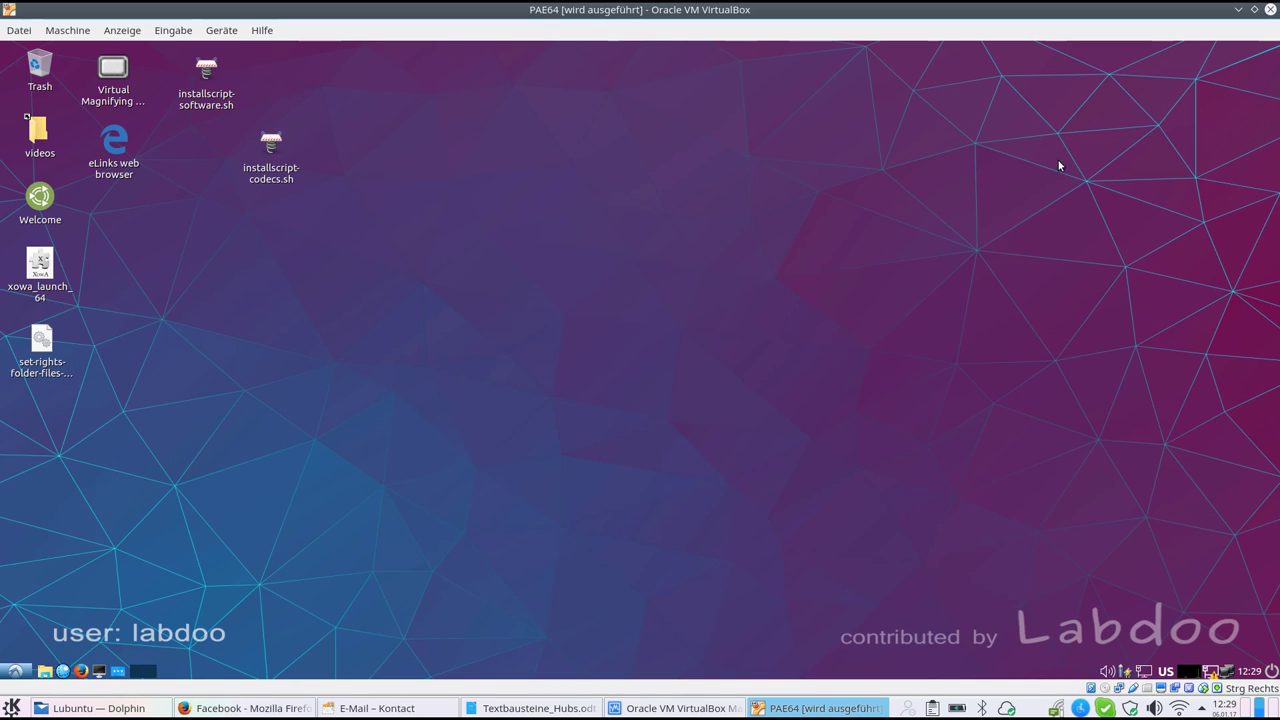